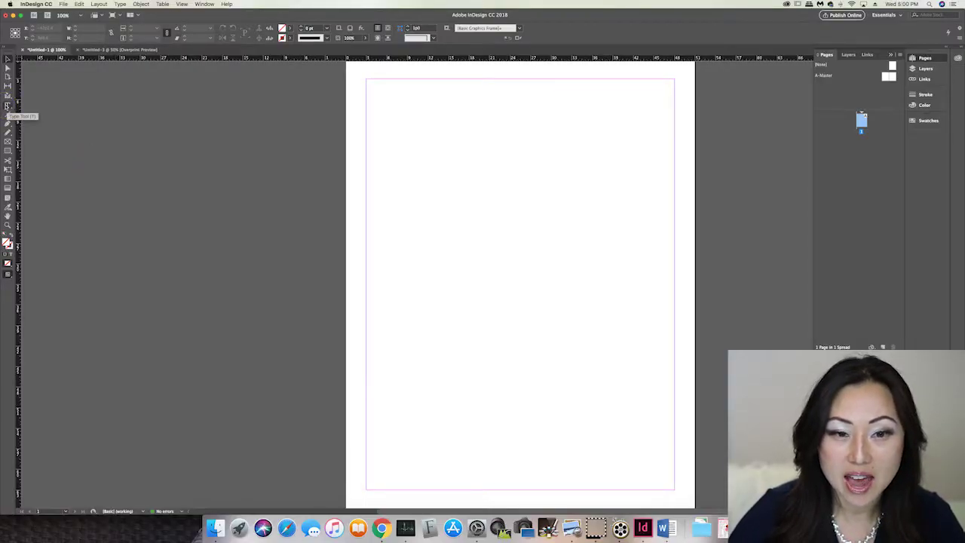
Draw a wide, short text frame across the page top and set its type to Didot 30 pt.
{"action": "left_click", "coordinate": [7, 106]}
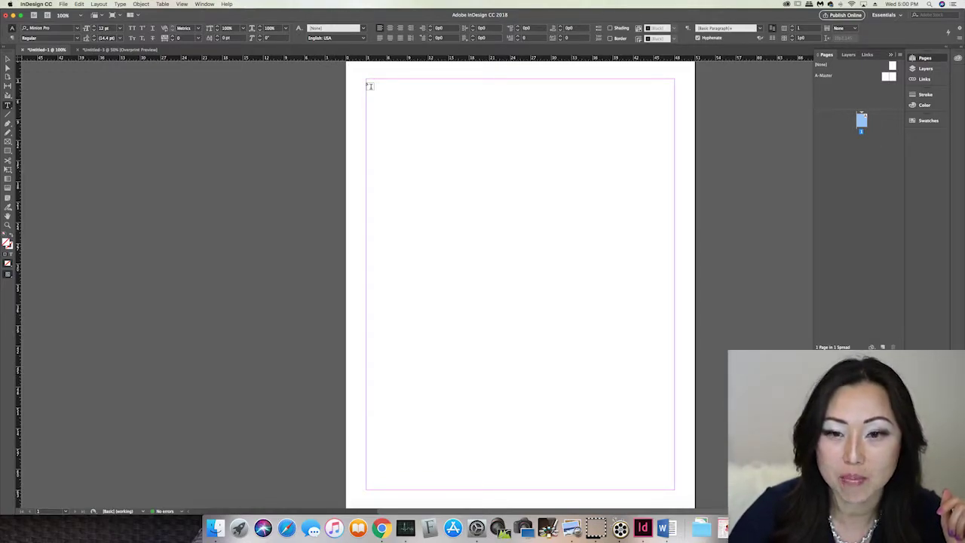
{"action": "left_click_drag", "start_coordinate": [366, 82], "coordinate": [675, 108]}
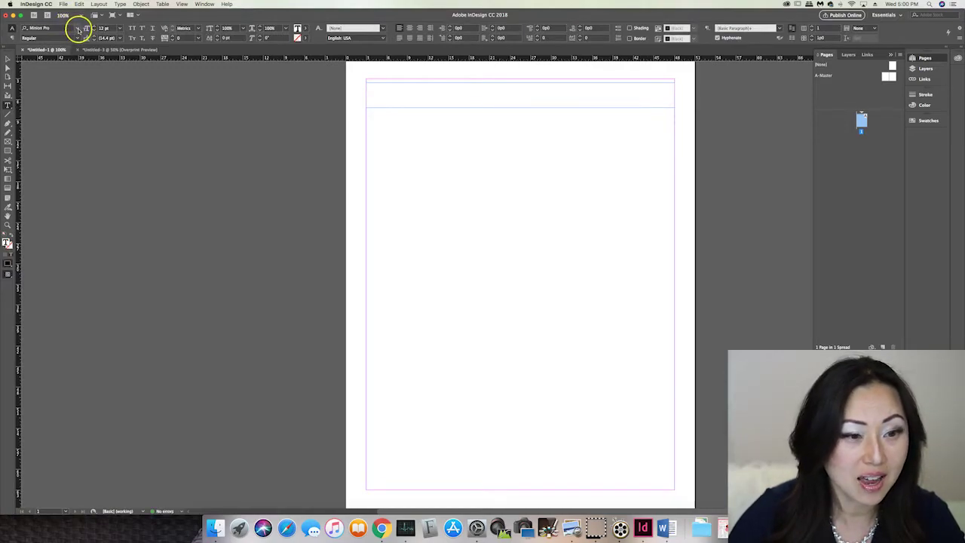
{"action": "left_click", "coordinate": [76, 29]}
{"action": "scroll", "coordinate": [75, 61], "scroll_direction": "up", "scroll_amount": 20}
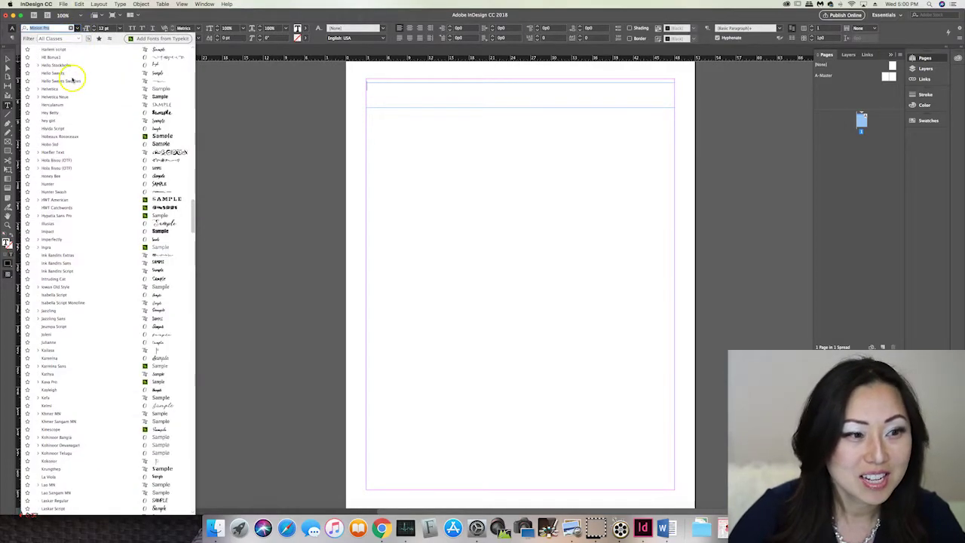
{"action": "scroll", "coordinate": [71, 76], "scroll_direction": "up", "scroll_amount": 10}
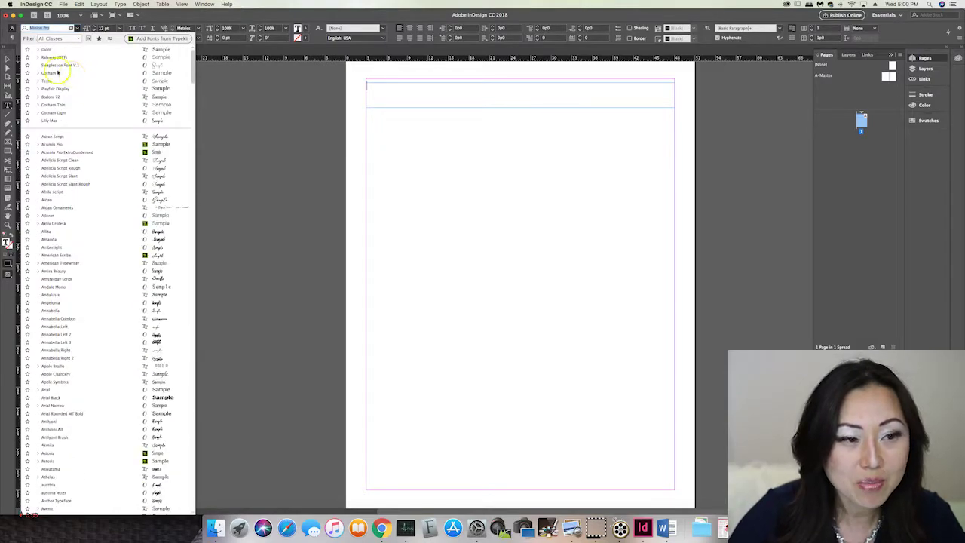
{"action": "left_click", "coordinate": [116, 26]}
{"action": "left_click", "coordinate": [118, 28]}
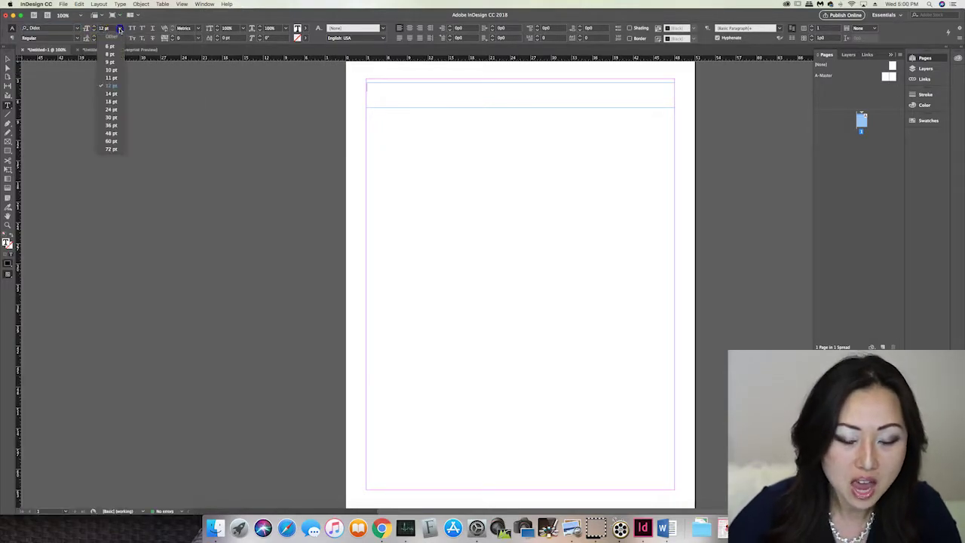
{"action": "left_click", "coordinate": [110, 119]}
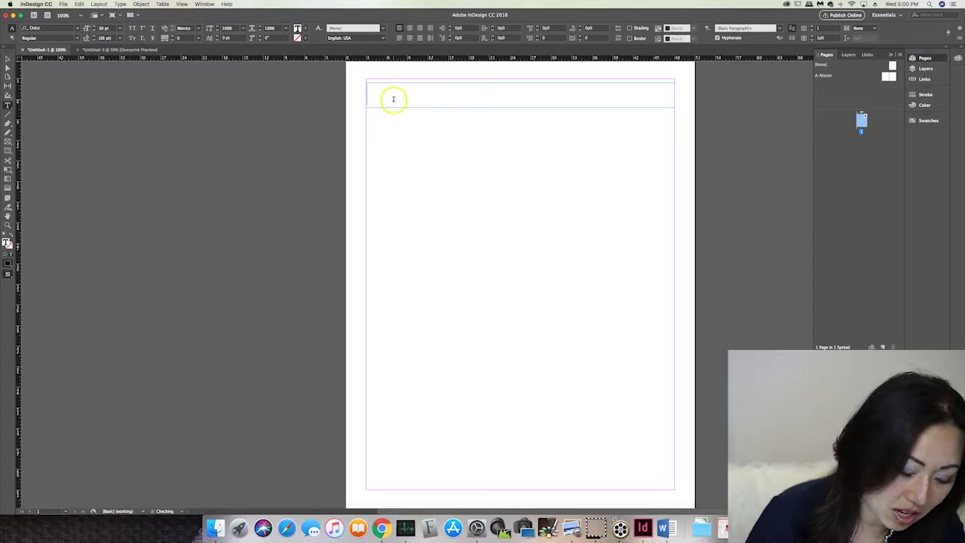
Type 'InDesign is the greatest tool that has ever' into the top frame, letting it overset.
{"action": "left_click", "coordinate": [389, 97]}
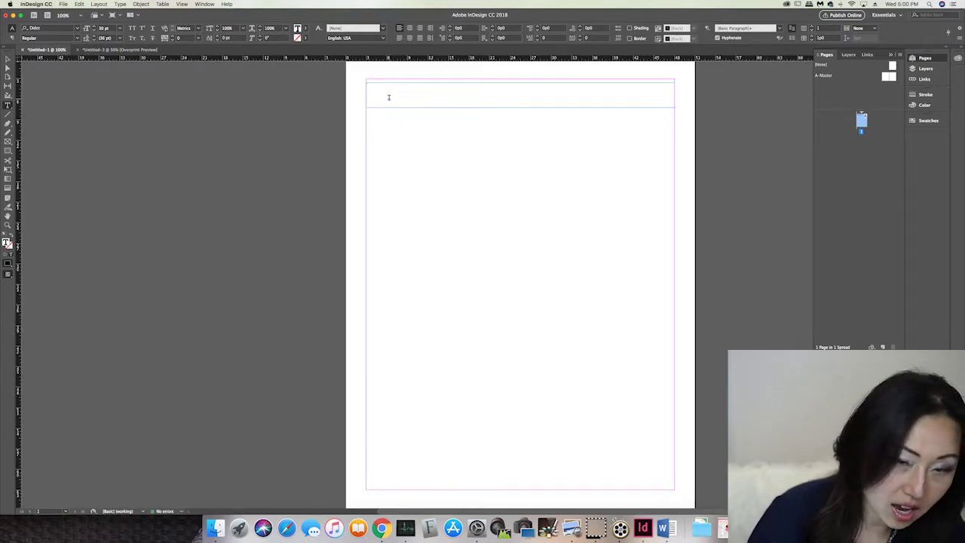
{"action": "type", "text": "Inde"}
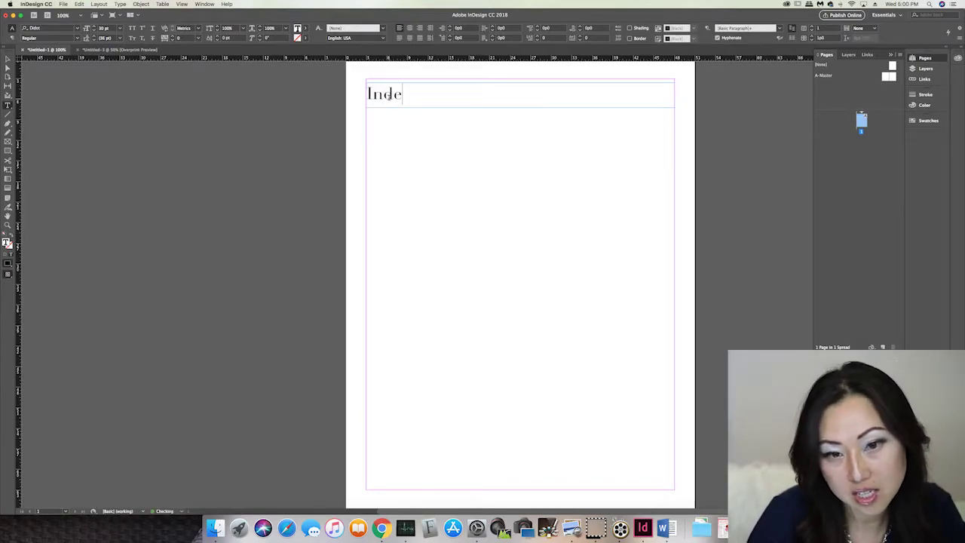
{"action": "key", "text": "BackSpace"}
{"action": "key", "text": "BackSpace"}
{"action": "type", "text": "Design is the"}
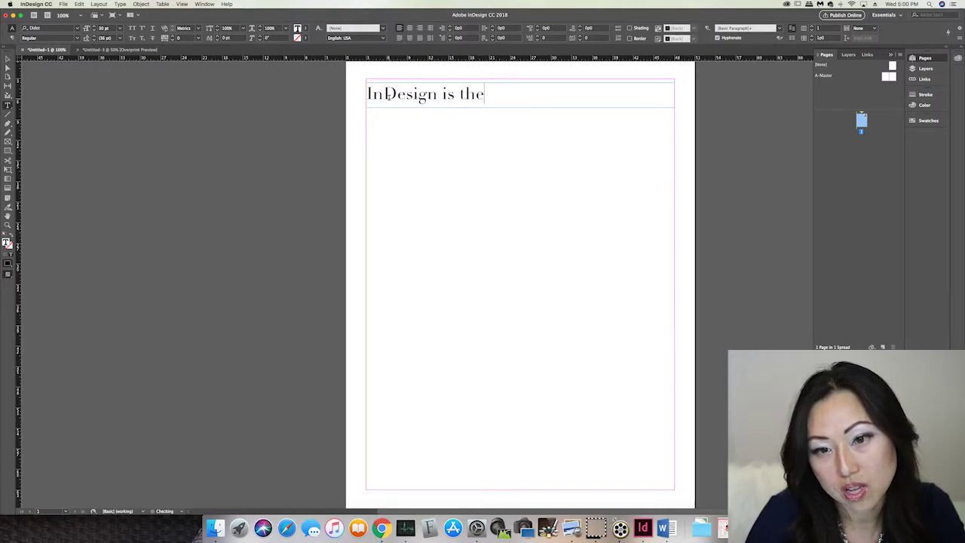
{"action": "type", "text": " greatest tool"}
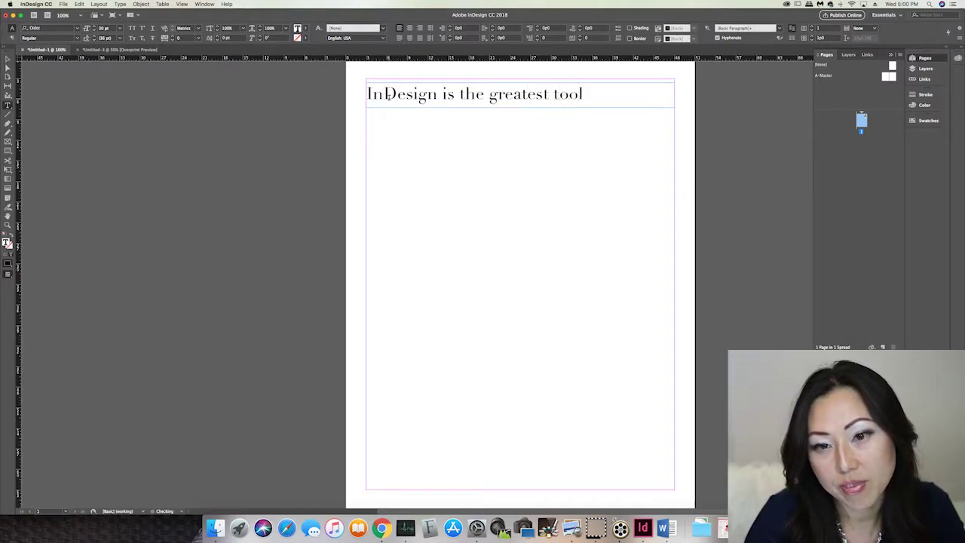
{"action": "type", "text": " that has ever"}
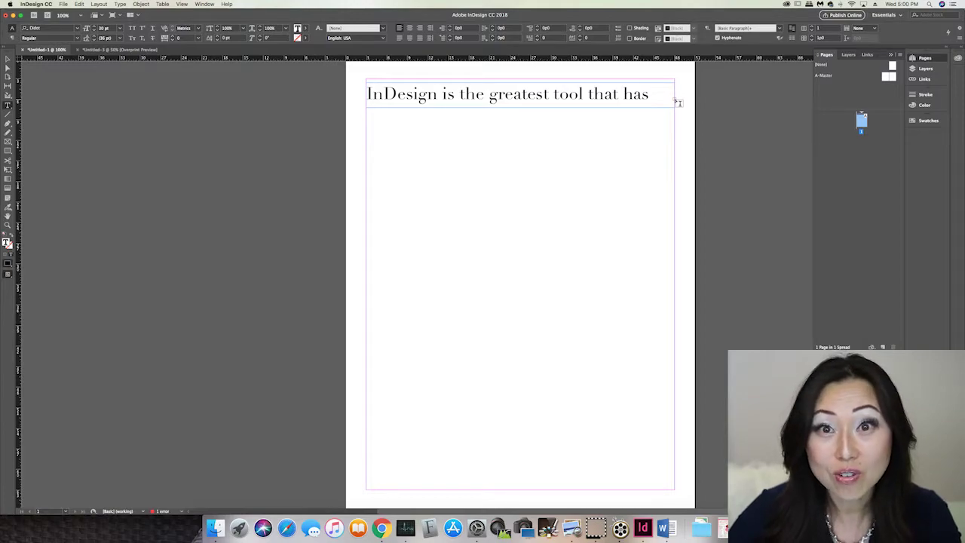
{"action": "left_click", "coordinate": [639, 103]}
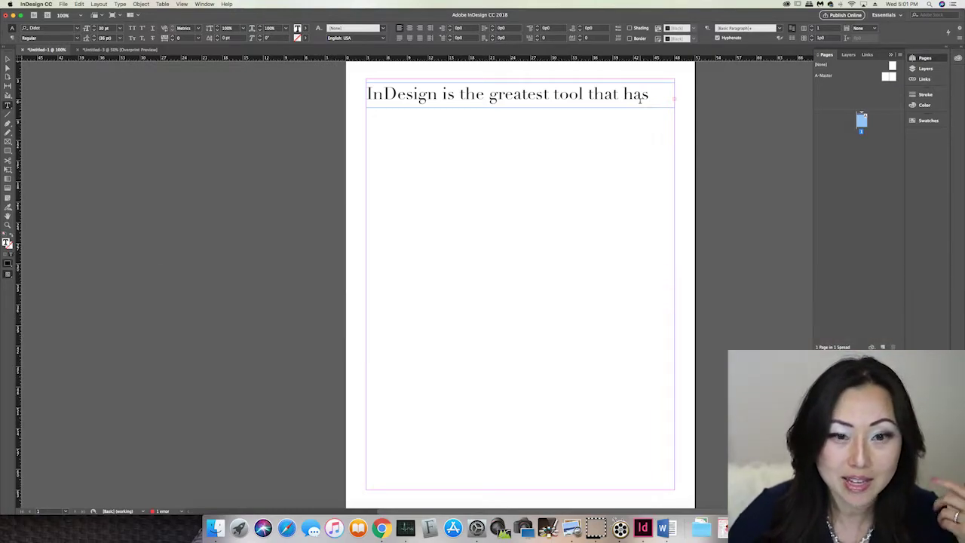
Fit the top frame's height to its text via the bottom-centre handle, revealing 'ever been invented'.
{"action": "left_click", "coordinate": [7, 59]}
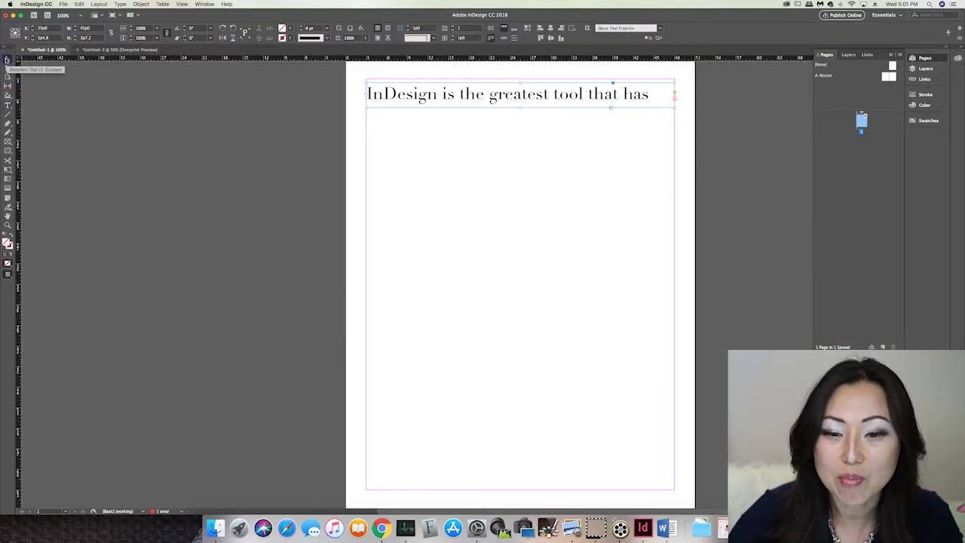
{"action": "double_click", "coordinate": [520, 107]}
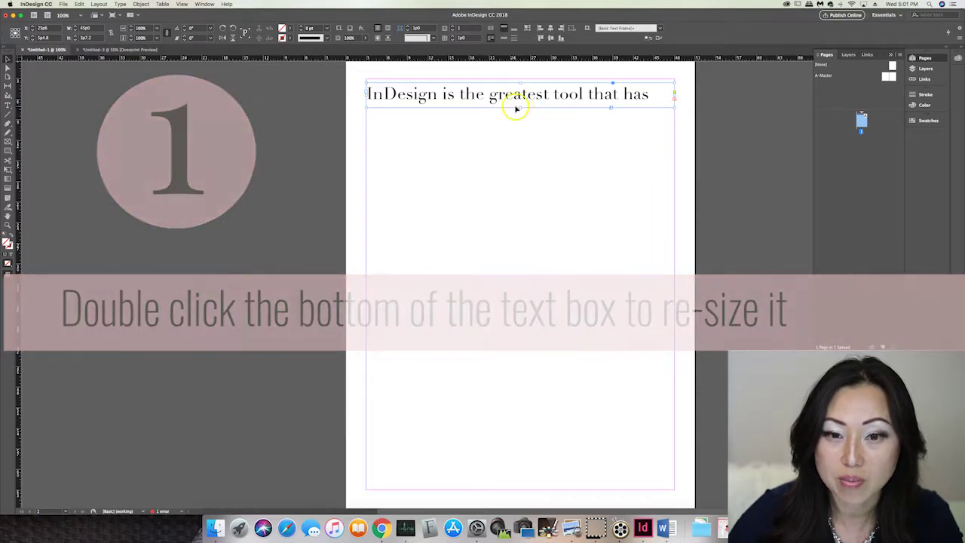
{"action": "double_click", "coordinate": [518, 107]}
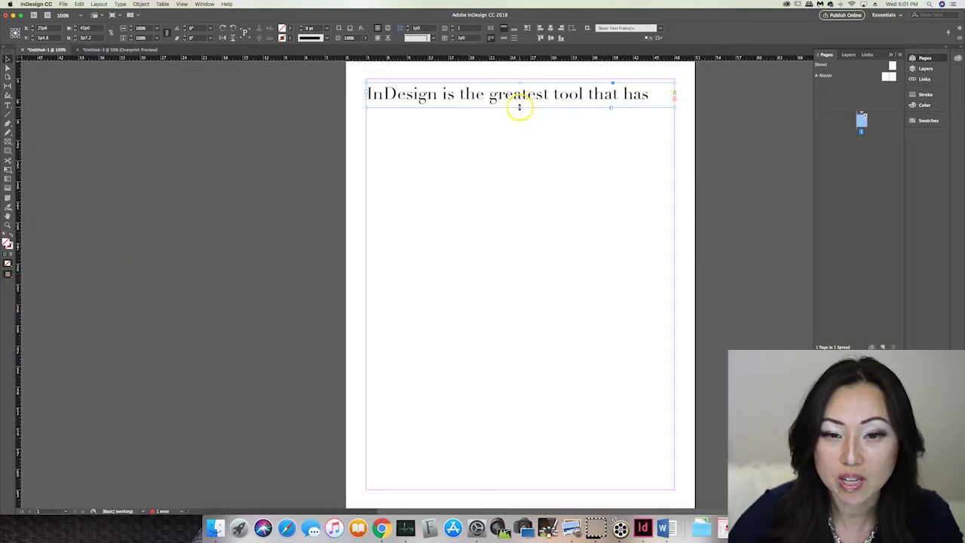
{"action": "double_click", "coordinate": [522, 108]}
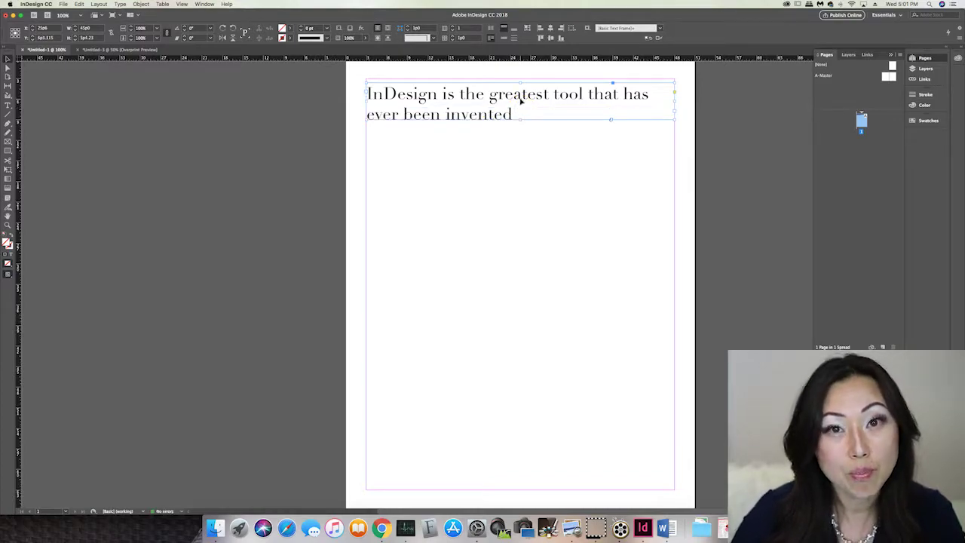
{"action": "left_click", "coordinate": [519, 121]}
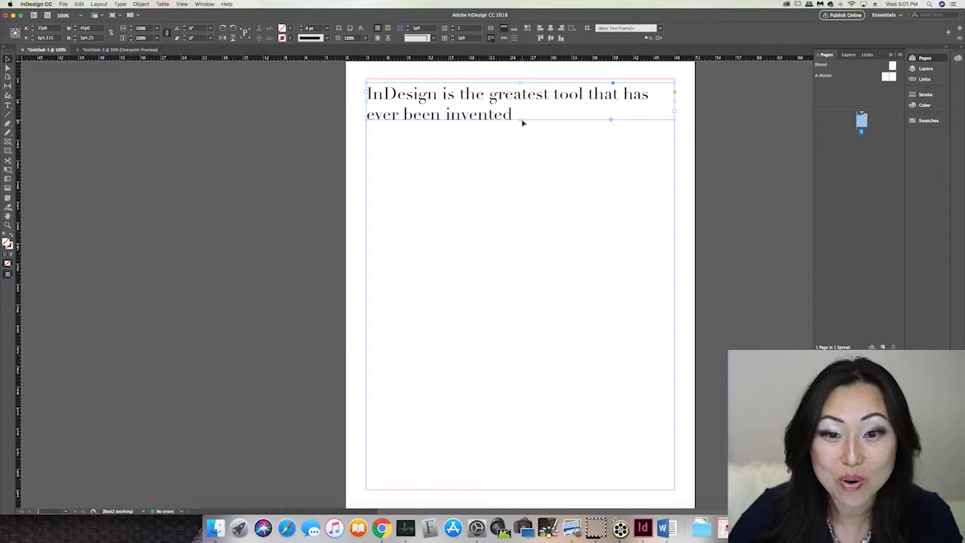
Continue the text after 'invented' with '. Adobe Creative Cloud'.
{"action": "left_click", "coordinate": [517, 119]}
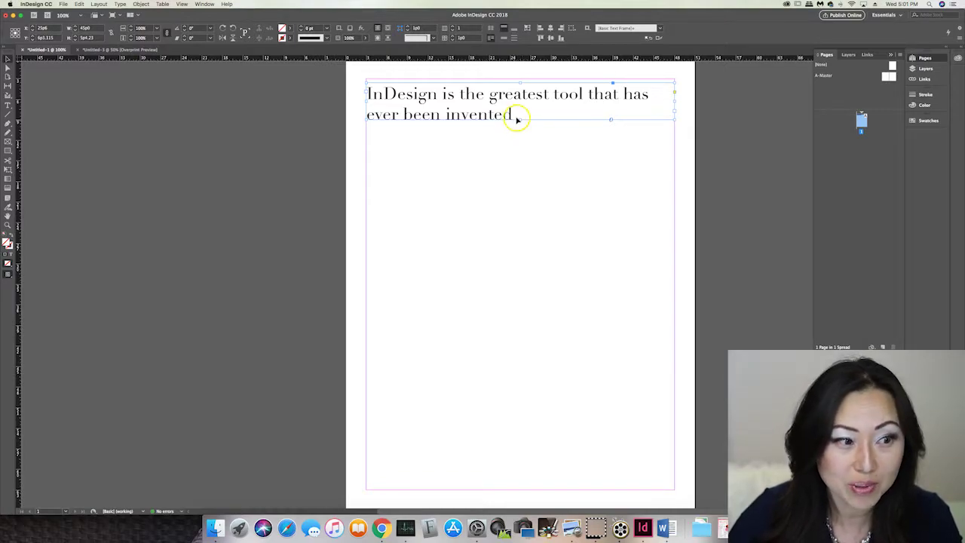
{"action": "left_click", "coordinate": [57, 109]}
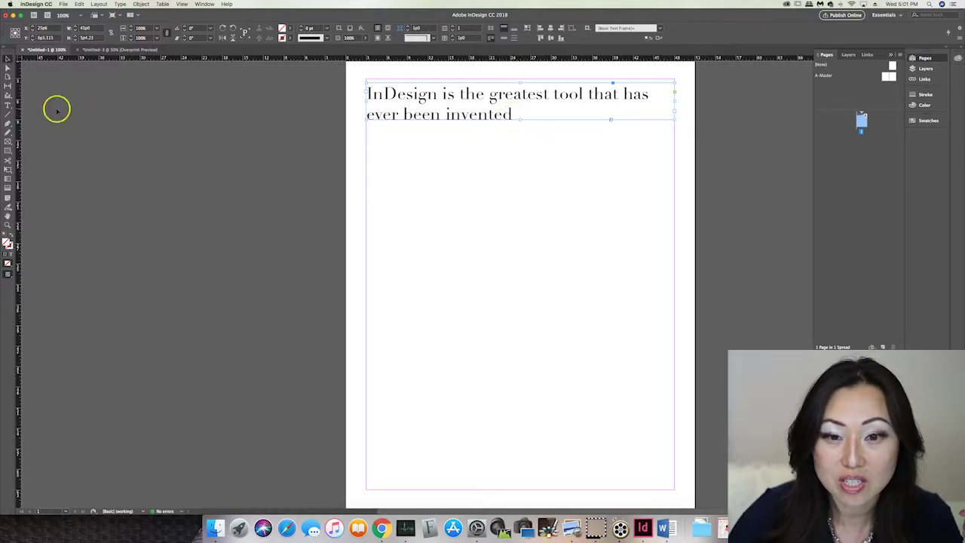
{"action": "left_click", "coordinate": [8, 105]}
{"action": "left_click", "coordinate": [621, 115]}
{"action": "left_click", "coordinate": [511, 114]}
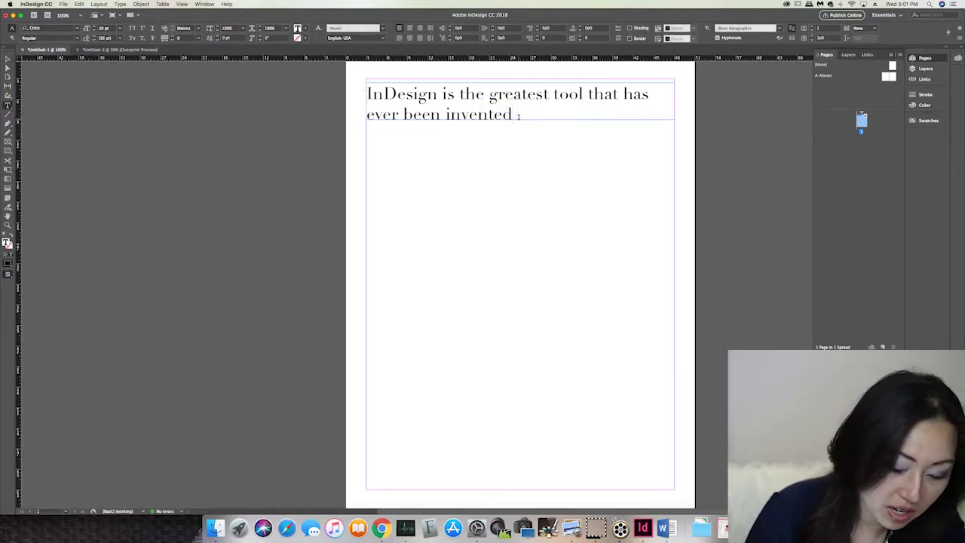
{"action": "type", "text": ".Adob"}
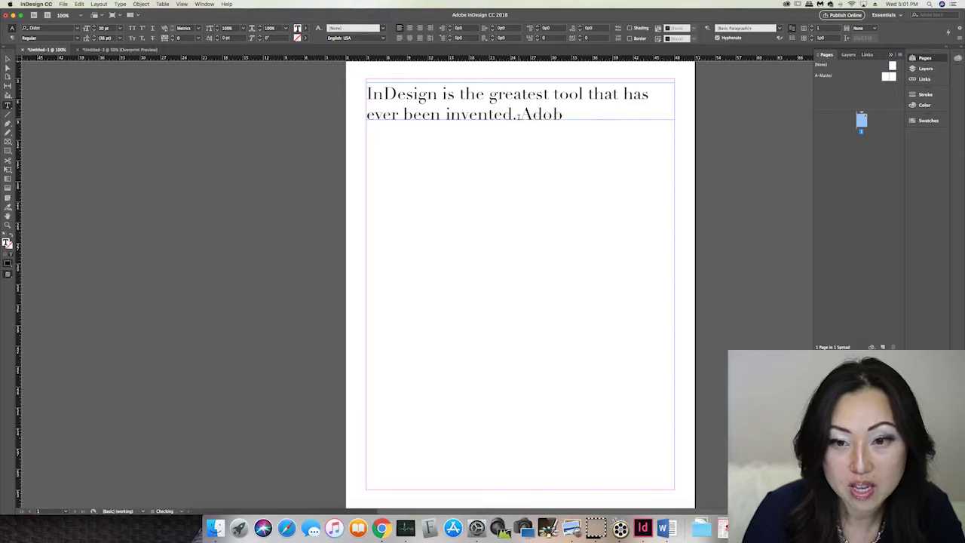
{"action": "type", "text": "e CreativeCloud"}
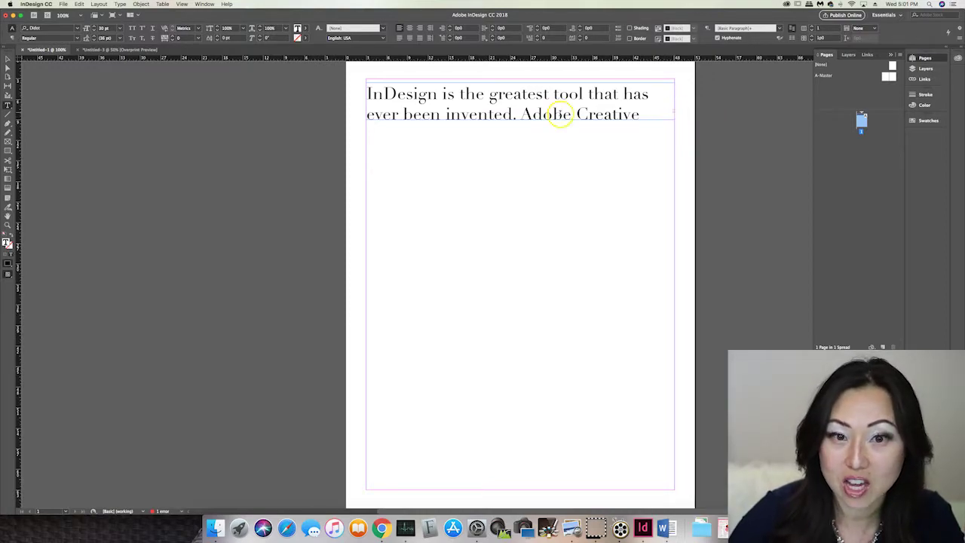
{"action": "left_click", "coordinate": [7, 59]}
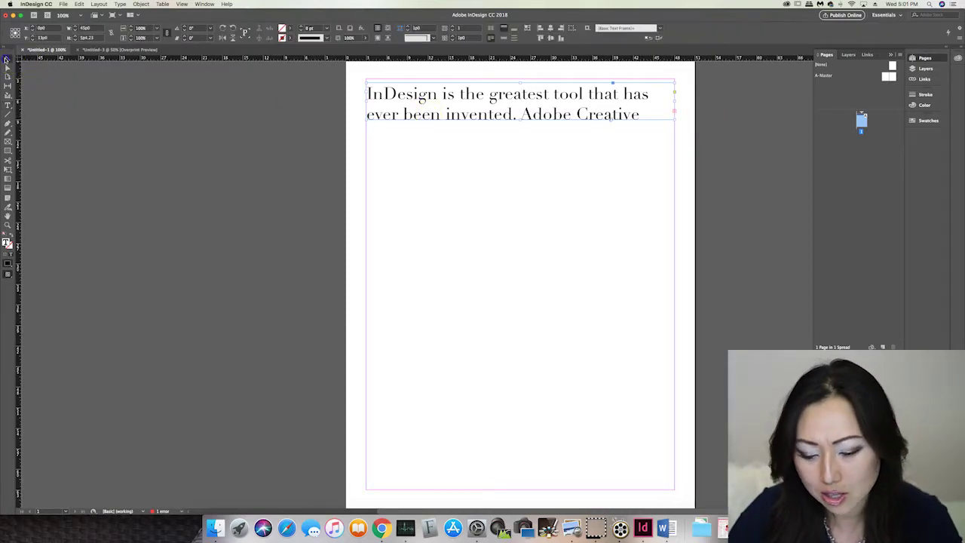
Delete the old frame and draw a new text frame filling the page margins.
{"action": "left_click", "coordinate": [491, 70]}
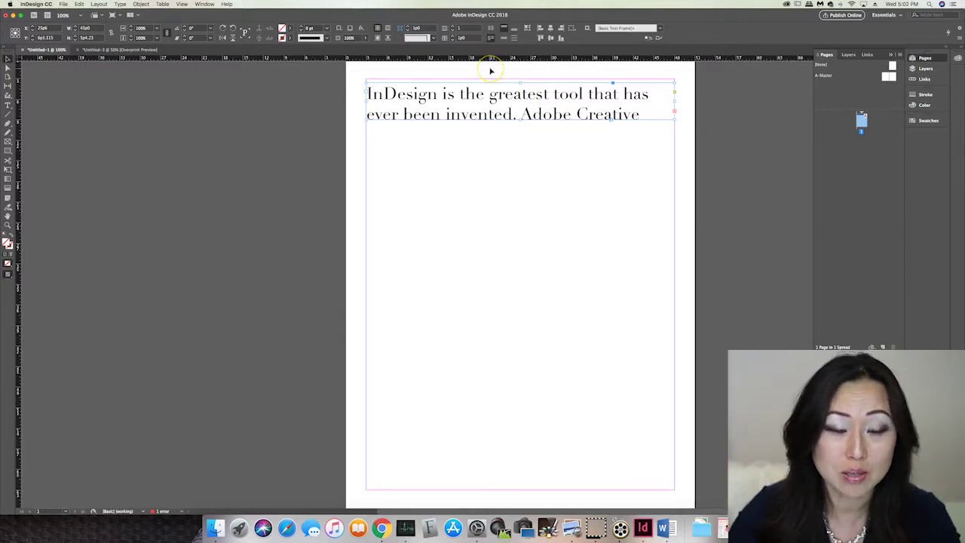
{"action": "key", "text": "Delete"}
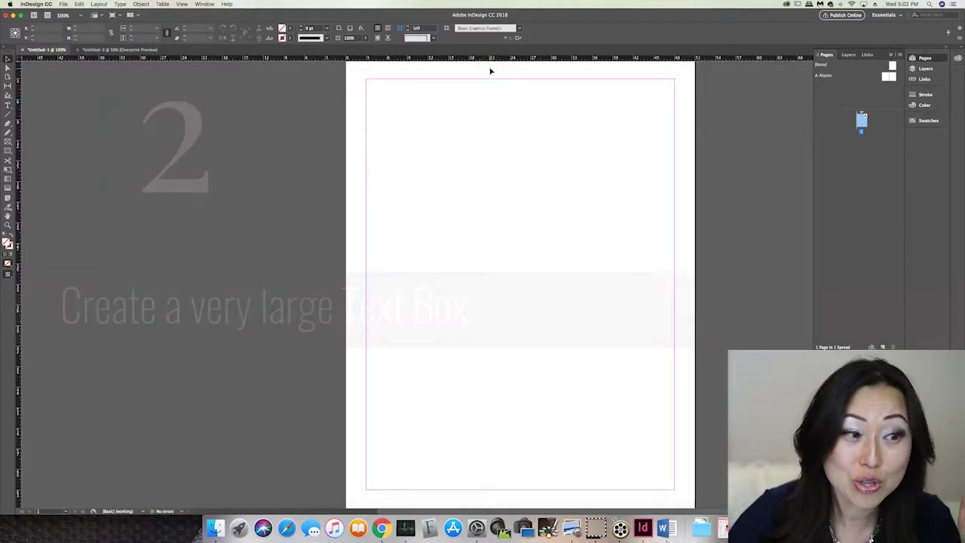
{"action": "left_click", "coordinate": [8, 105]}
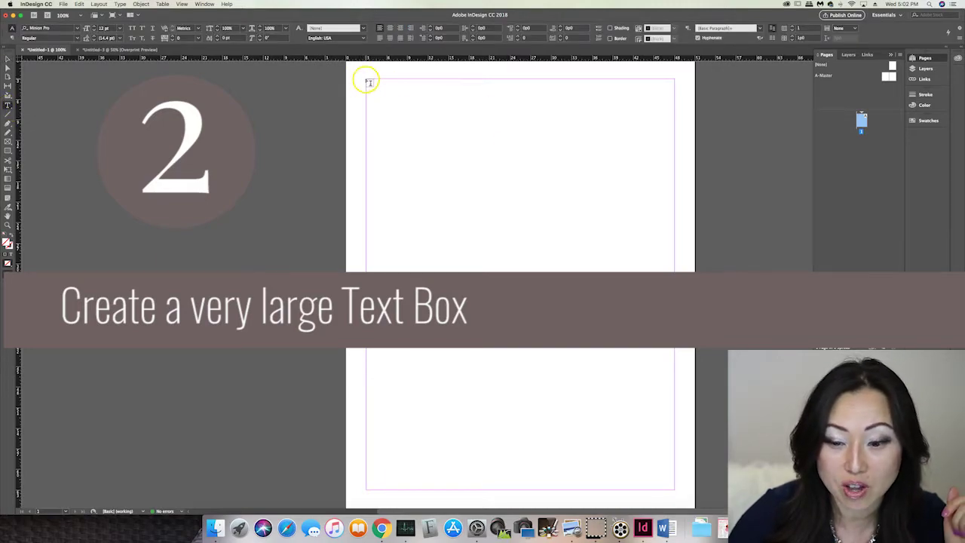
{"action": "left_click_drag", "start_coordinate": [368, 80], "coordinate": [674, 491]}
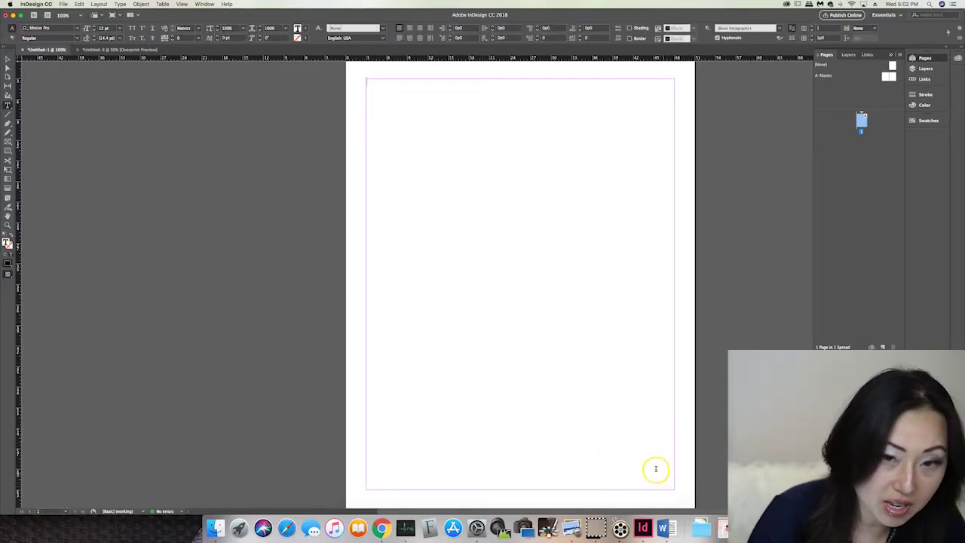
Type the opening word 'Indesign' and set it in Didot at 48 pt.
{"action": "type", "text": "Indesign"}
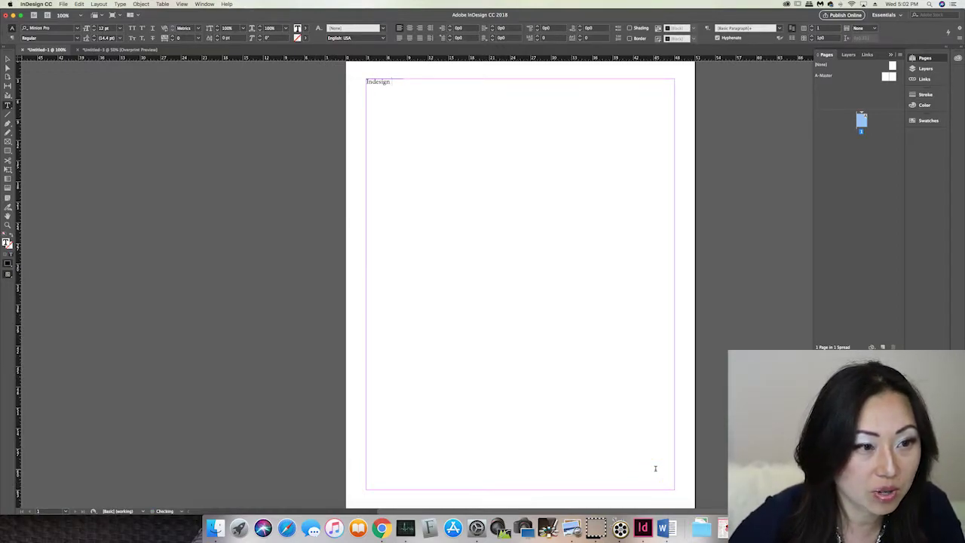
{"action": "key", "text": "super+a"}
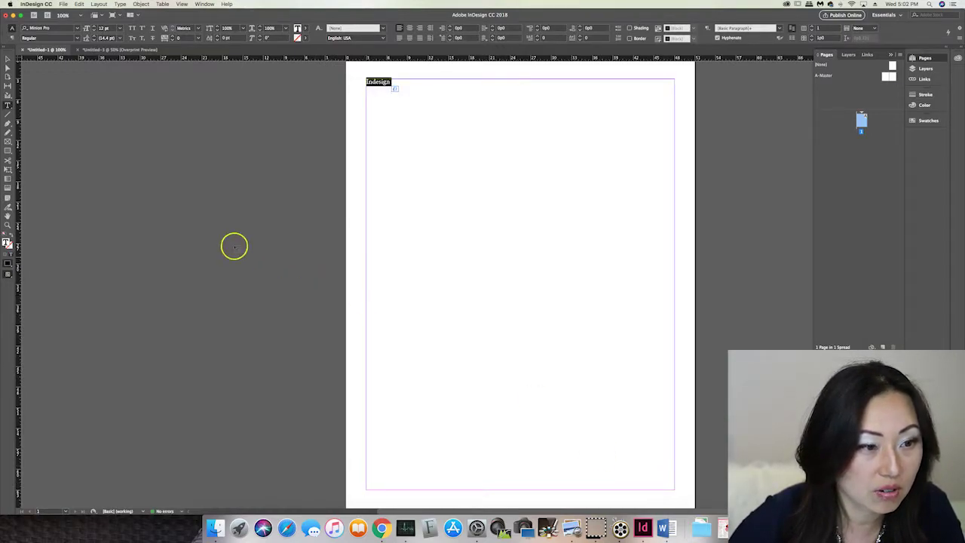
{"action": "left_click", "coordinate": [77, 29]}
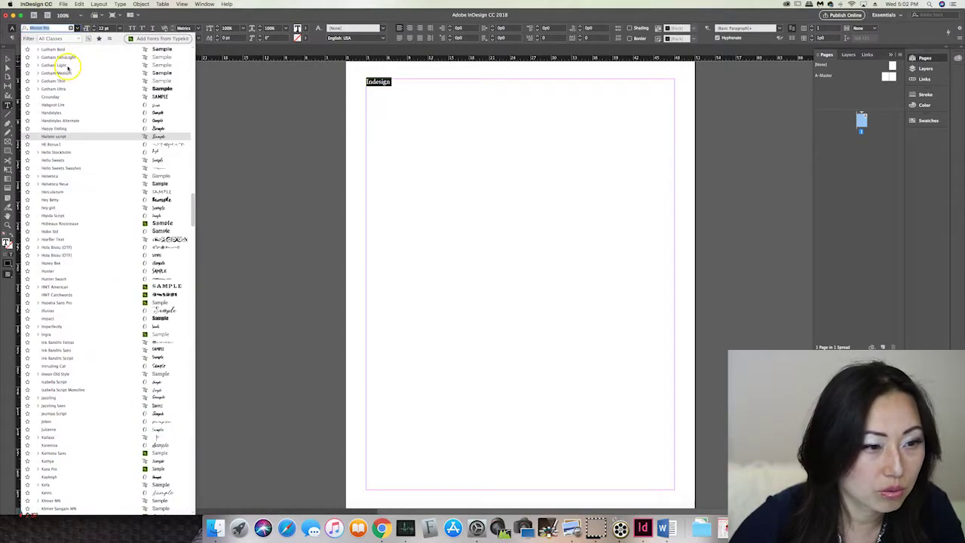
{"action": "scroll", "coordinate": [68, 68], "scroll_direction": "up", "scroll_amount": 20}
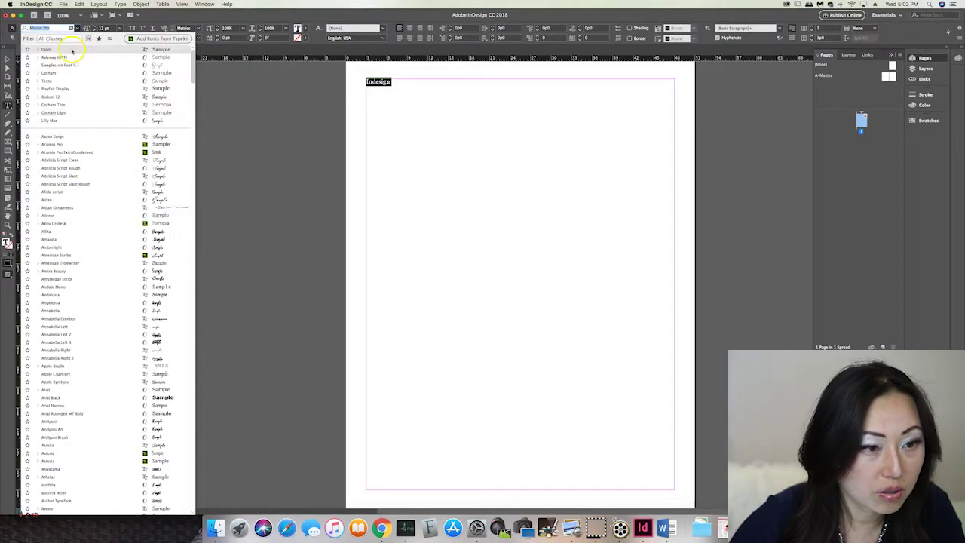
{"action": "left_click", "coordinate": [73, 49]}
{"action": "left_click", "coordinate": [119, 28]}
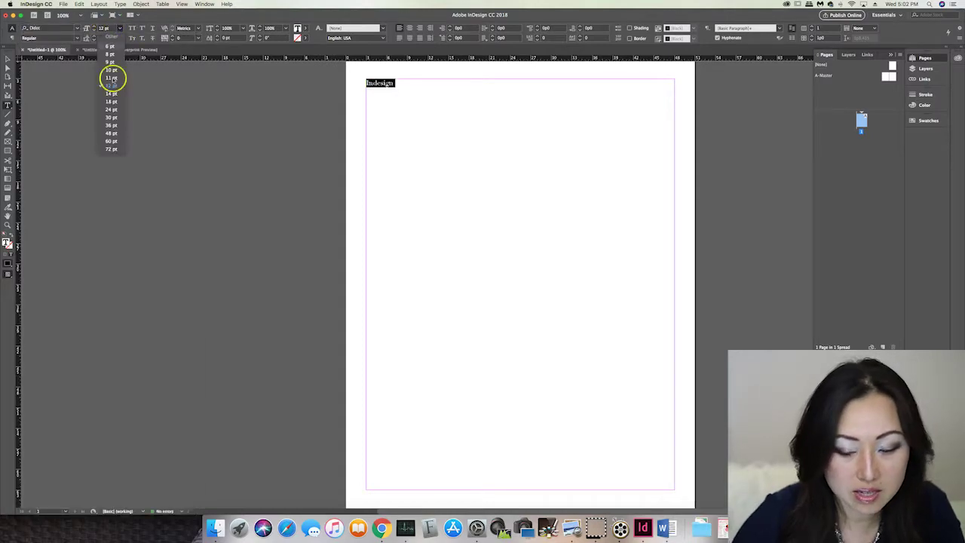
{"action": "left_click", "coordinate": [111, 132]}
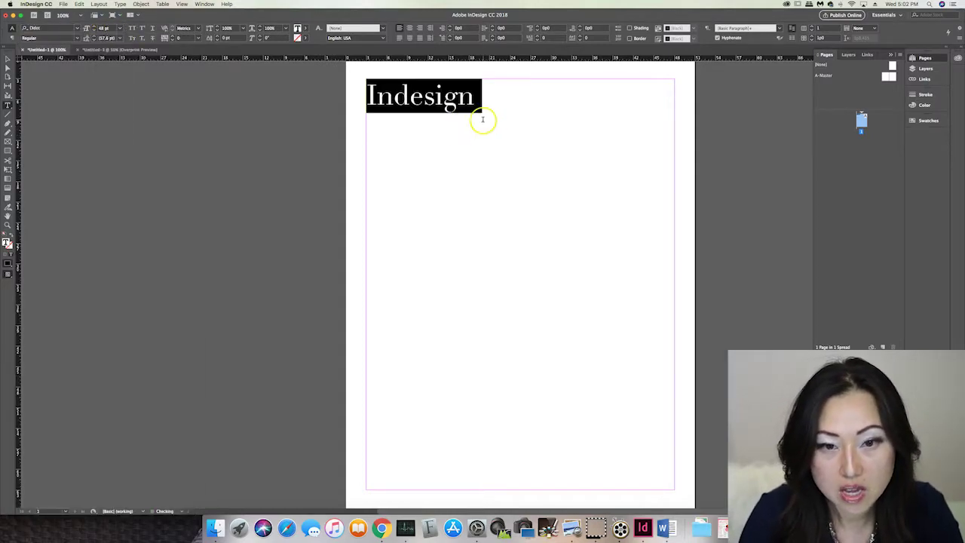
Continue after it with 'is the greatest Adobe Creative Cloud tool there is.'.
{"action": "left_click", "coordinate": [482, 119]}
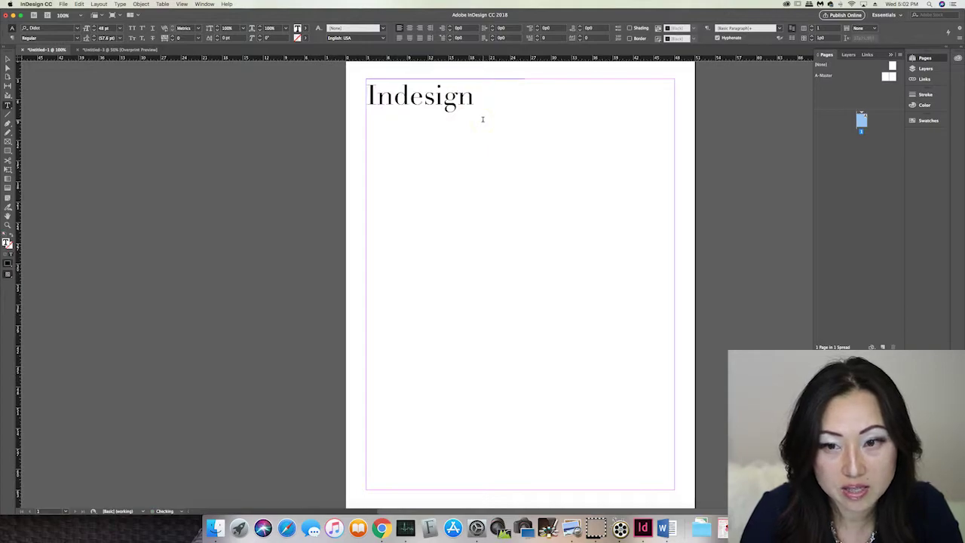
{"action": "type", "text": "is the greatest"}
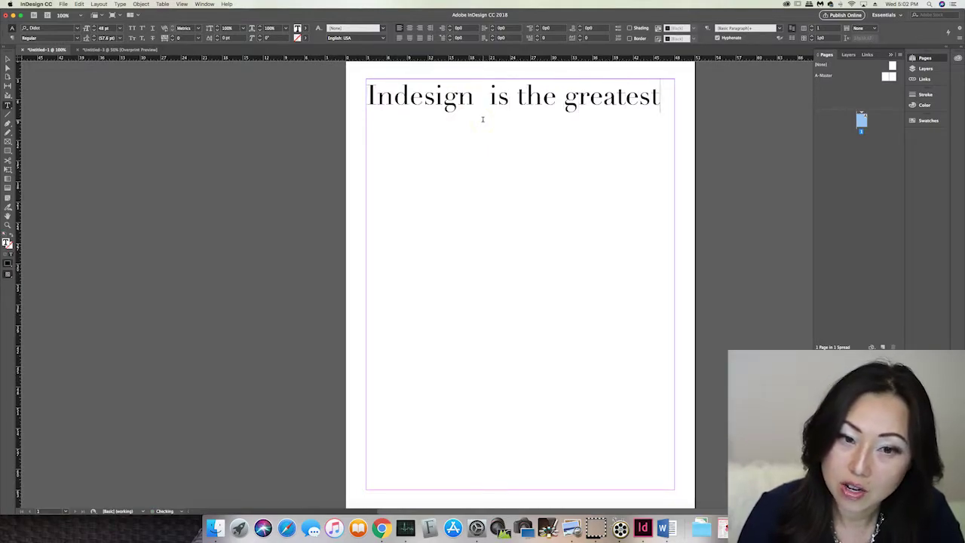
{"action": "type", "text": " Adobe "}
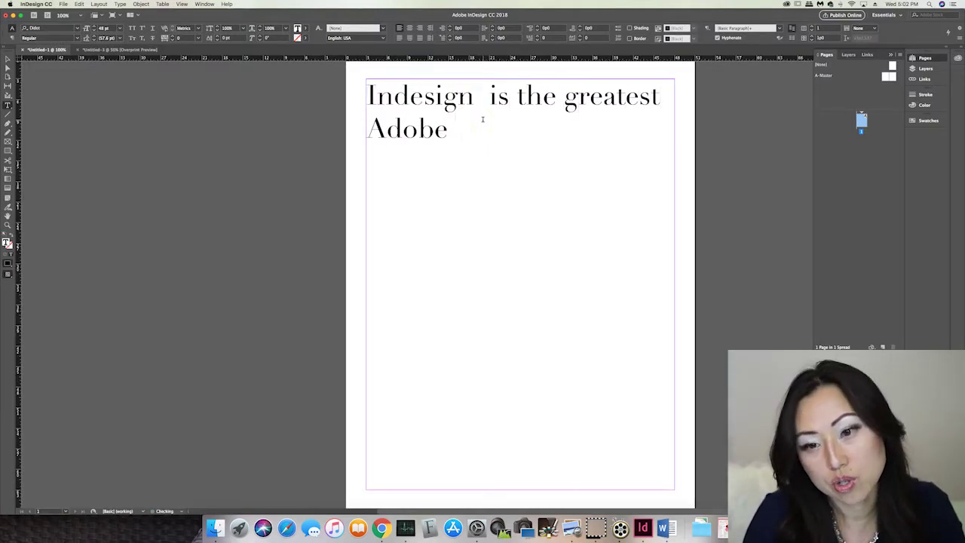
{"action": "type", "text": "Creative Cloud"}
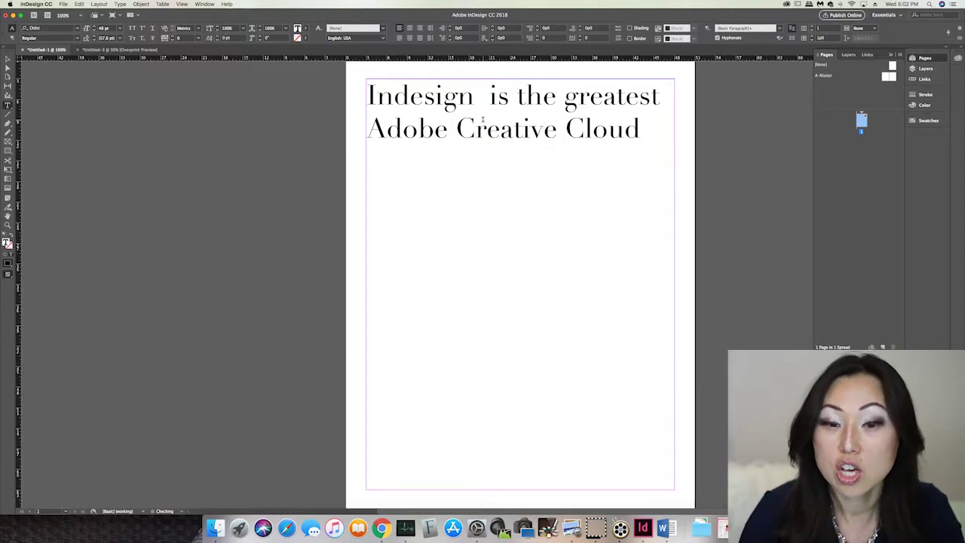
{"action": "type", "text": " tool there is."}
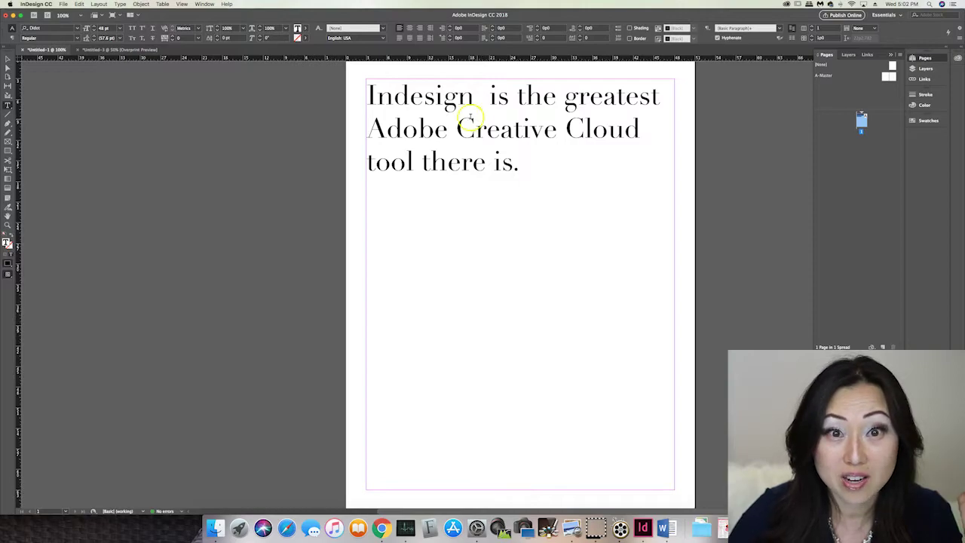
{"action": "left_click", "coordinate": [9, 58]}
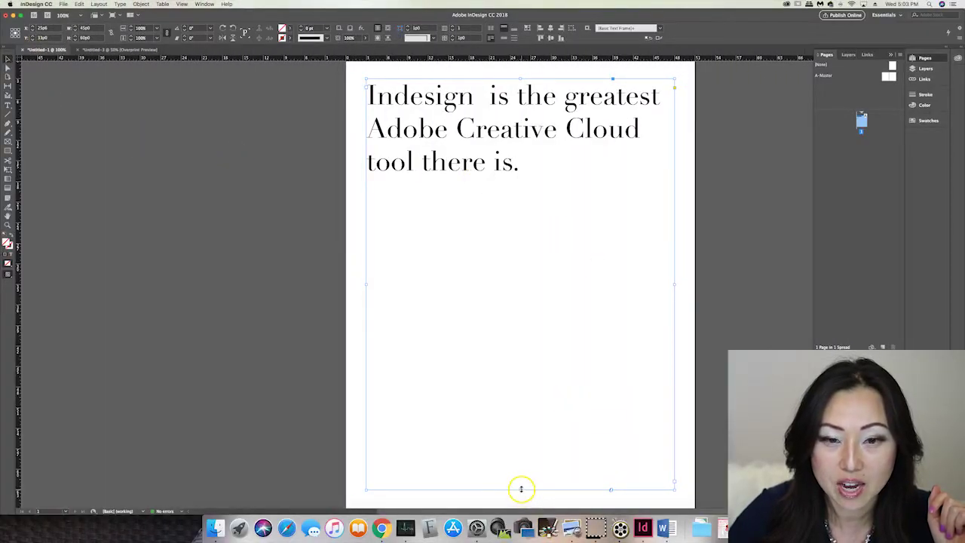
Pull the frame's bottom up below the second line so 'tool there is.' oversets.
{"action": "left_click_drag", "start_coordinate": [520, 488], "coordinate": [512, 155]}
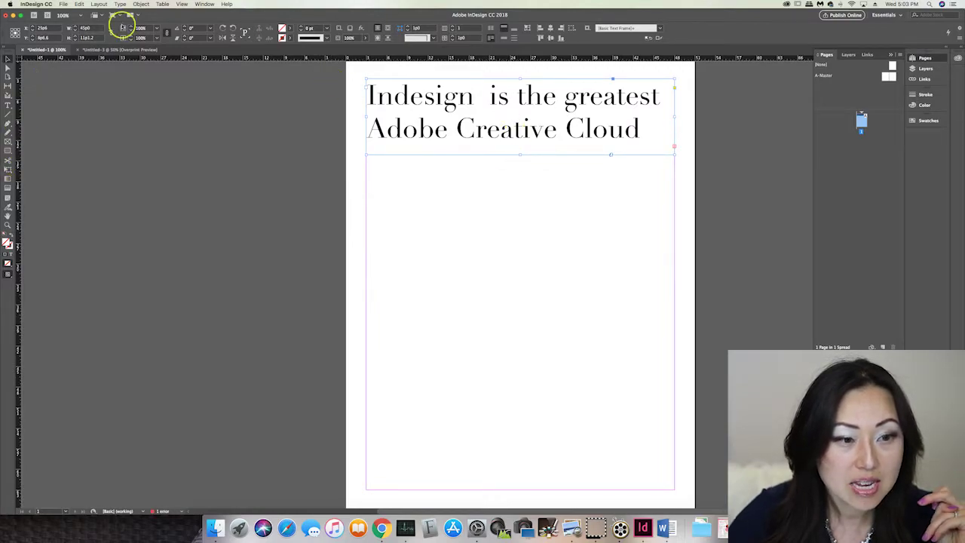
In Object > Text Frame Options, set Auto-Sizing on the Auto-Size tab to Height Only.
{"action": "left_click", "coordinate": [141, 4]}
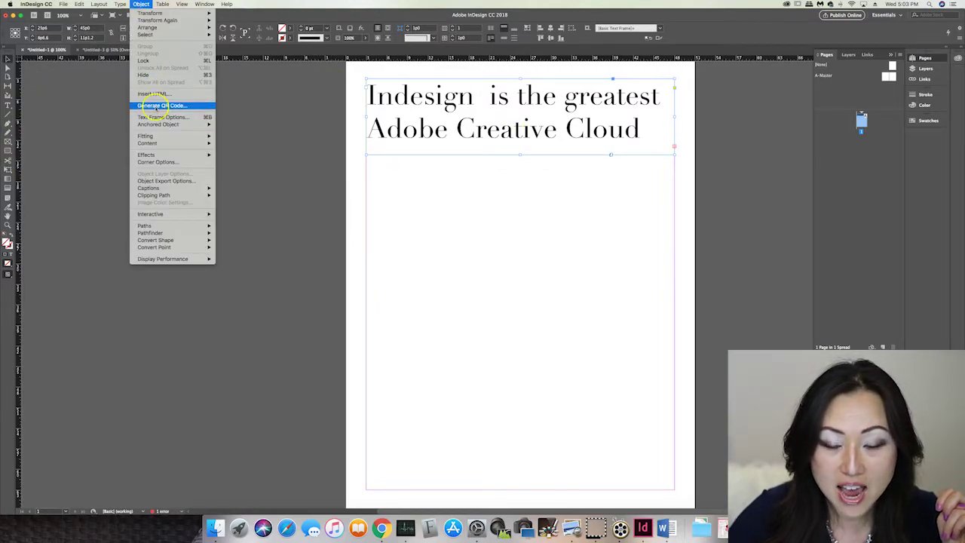
{"action": "left_click", "coordinate": [235, 118]}
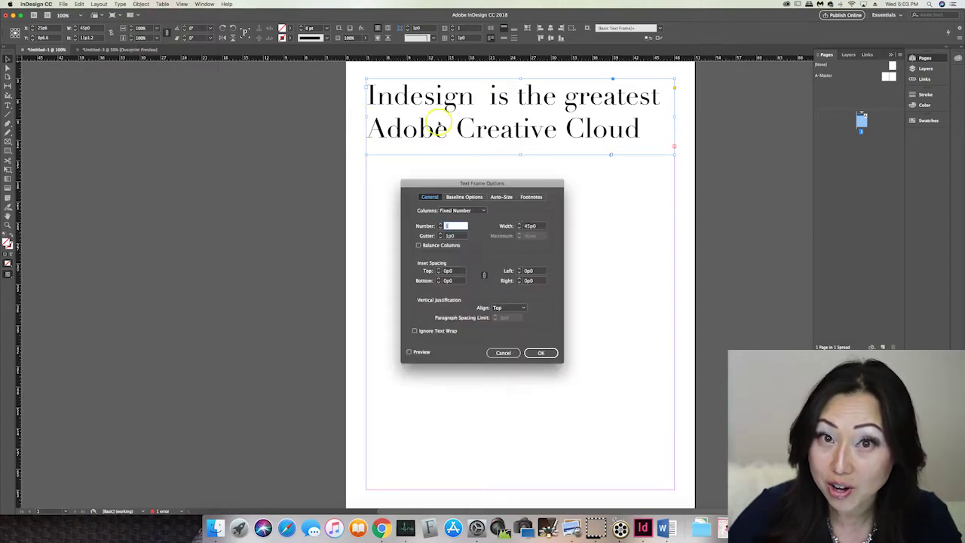
{"action": "left_click", "coordinate": [504, 197]}
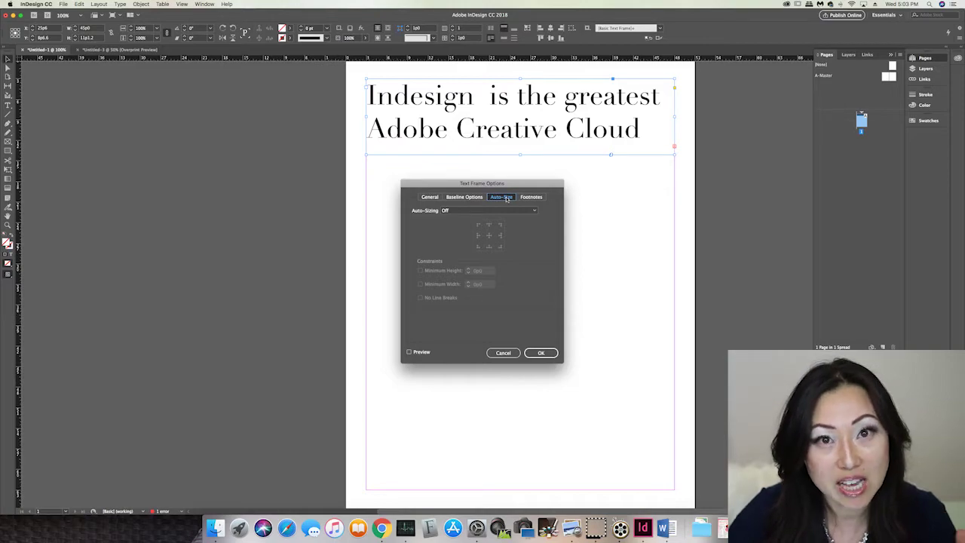
{"action": "left_click", "coordinate": [459, 213]}
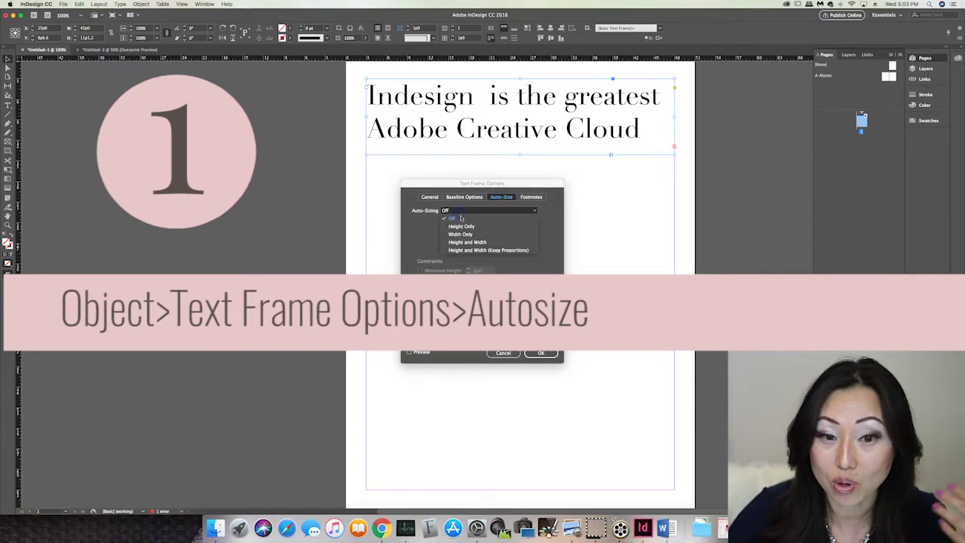
{"action": "left_click", "coordinate": [464, 228]}
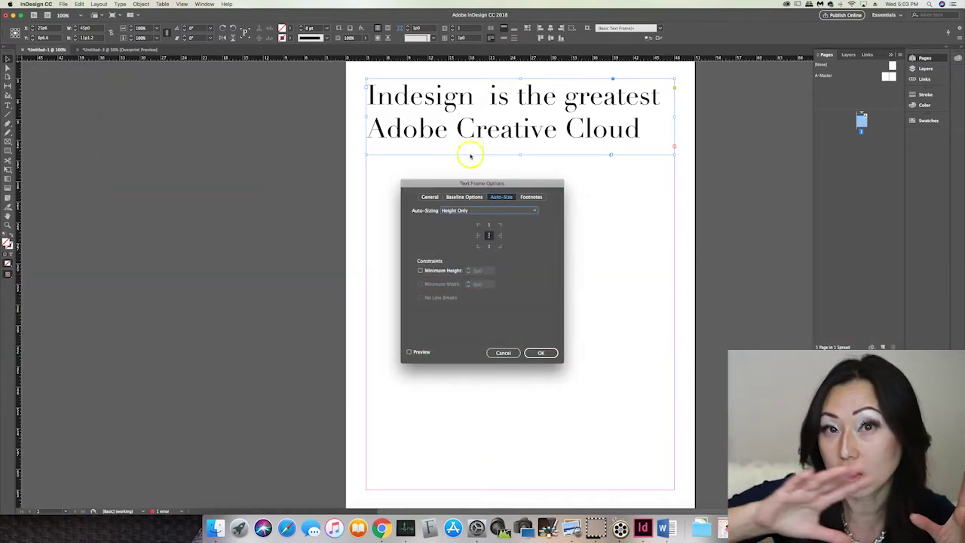
Anchor the Height Only auto-sizing at the top-centre reference point and apply it with OK.
{"action": "left_click", "coordinate": [471, 239]}
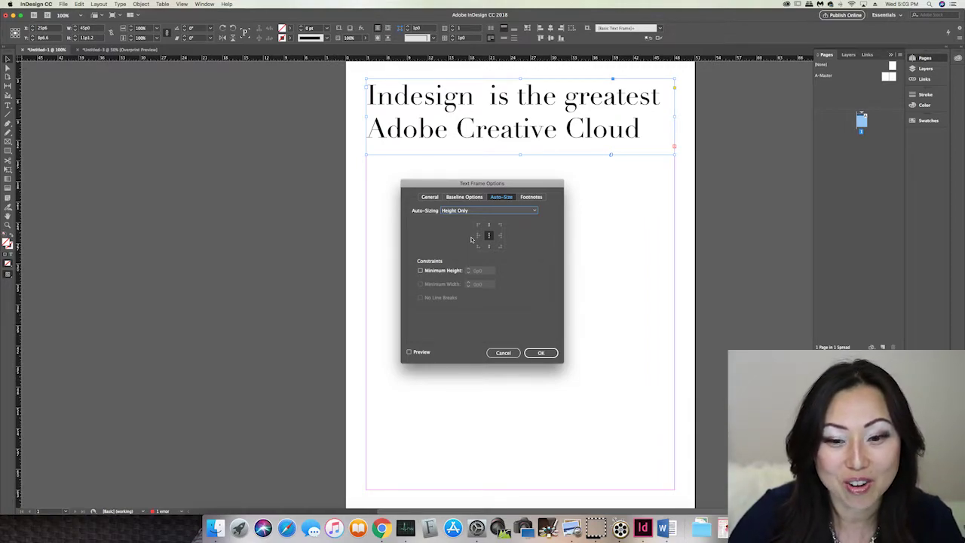
{"action": "left_click", "coordinate": [476, 228]}
{"action": "left_click", "coordinate": [479, 227]}
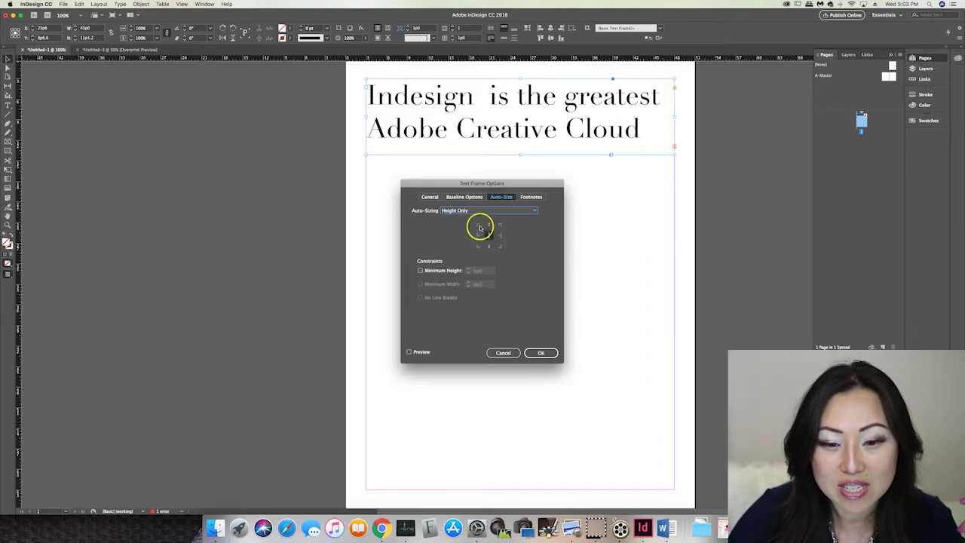
{"action": "left_click", "coordinate": [488, 226]}
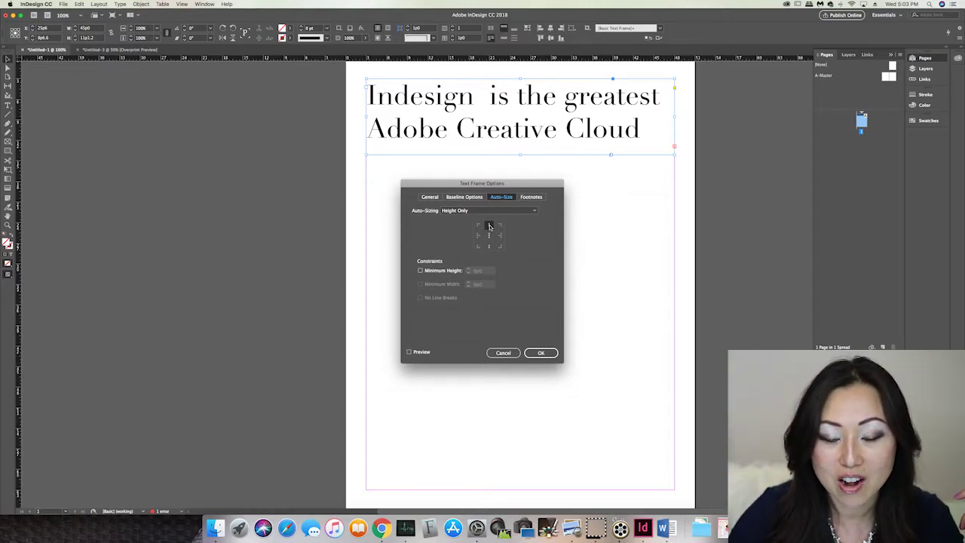
{"action": "left_click", "coordinate": [489, 226]}
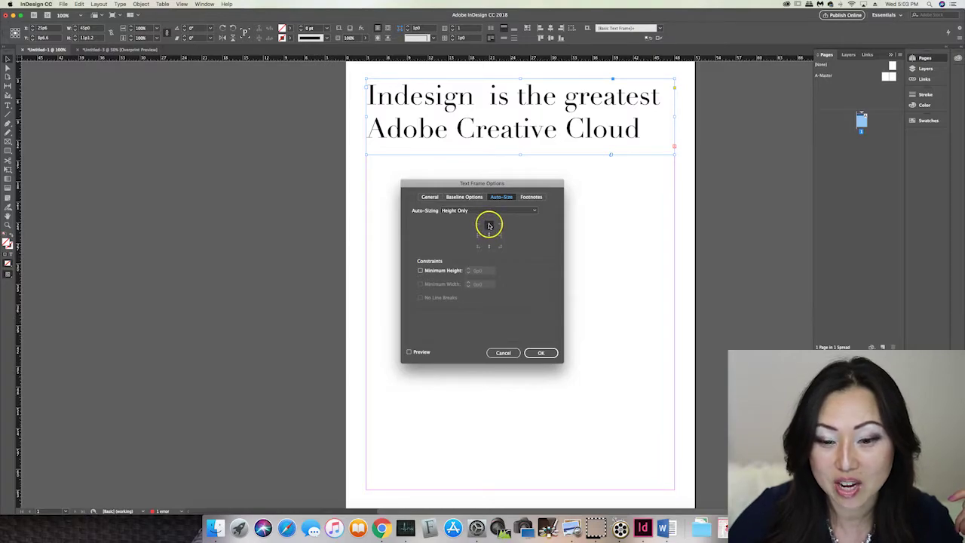
{"action": "left_click", "coordinate": [541, 352]}
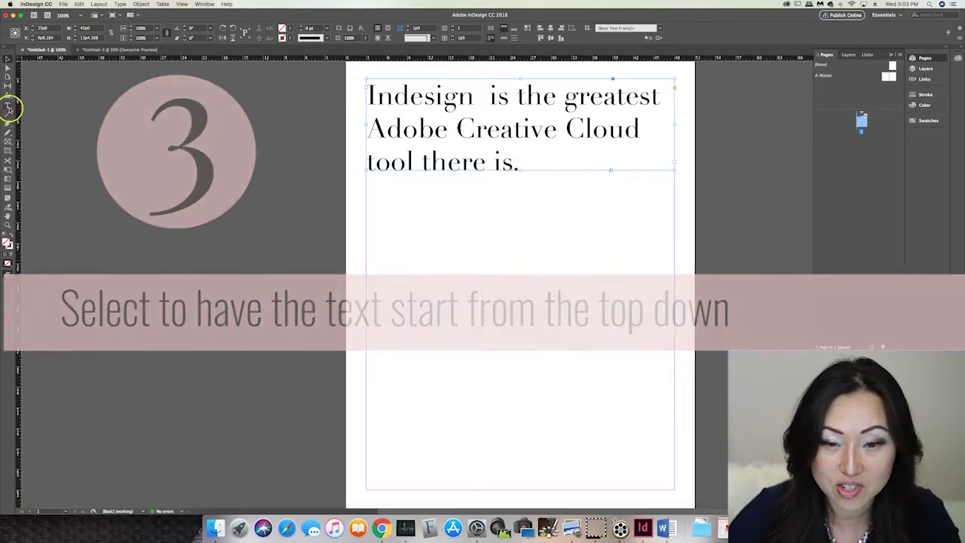
Type 'Purchasing Adobe by itself' after 'is.' so the frame grows to a fourth line.
{"action": "left_click", "coordinate": [9, 105]}
{"action": "left_click", "coordinate": [525, 162]}
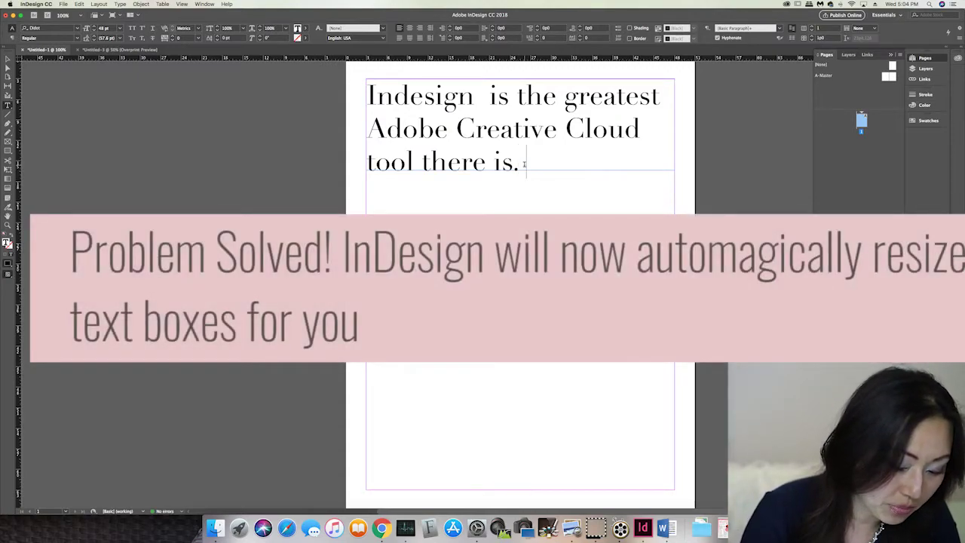
{"action": "type", "text": "Purchasing"}
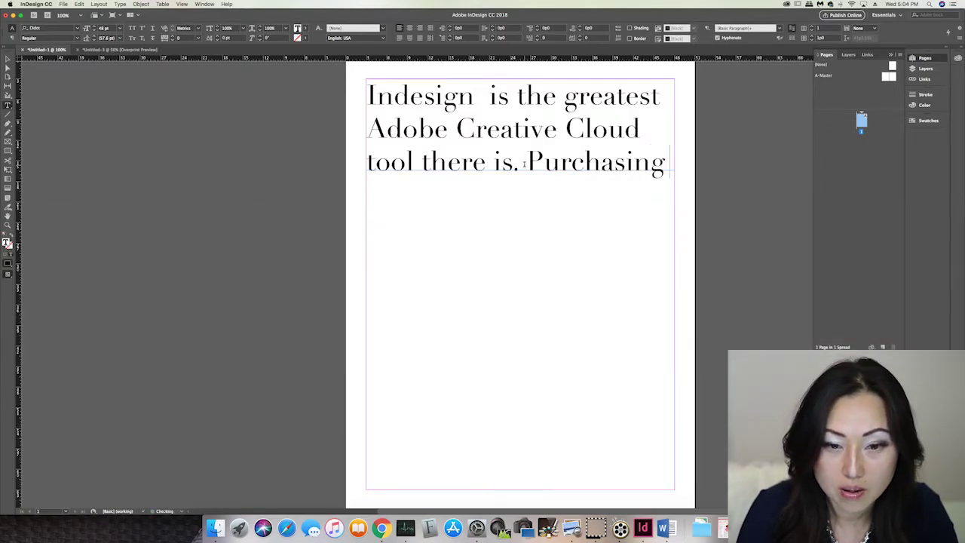
{"action": "type", "text": " Adobe "}
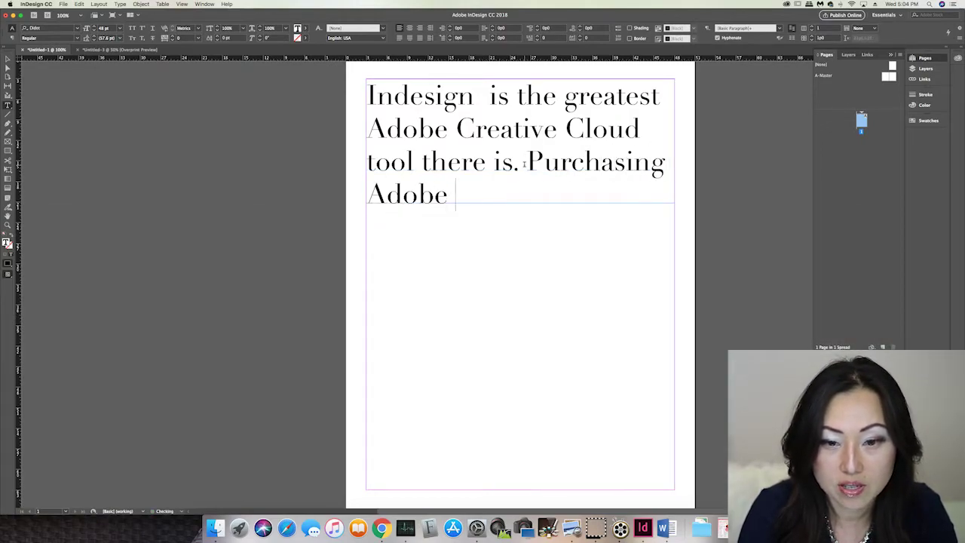
{"action": "type", "text": "by iste"}
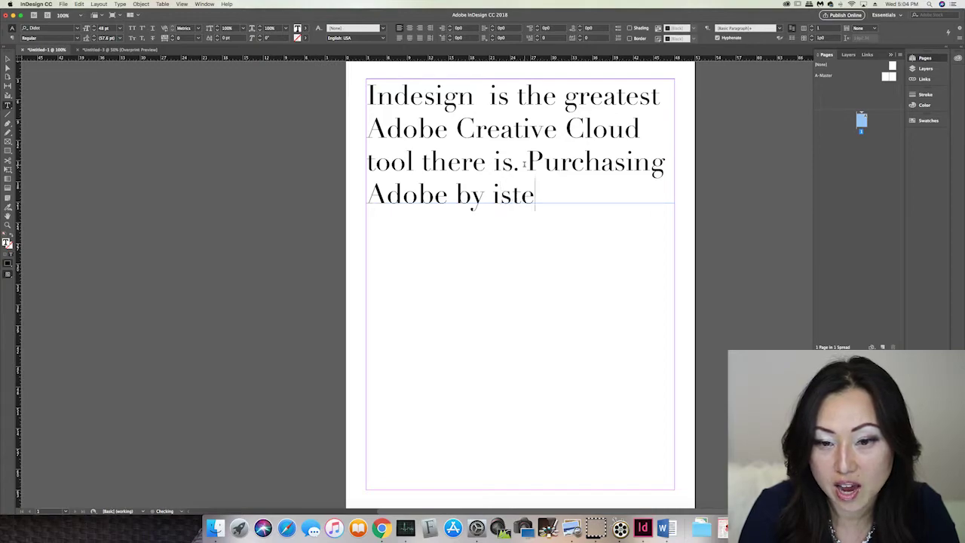
{"action": "key", "text": "BackSpace"}
{"action": "key", "text": "BackSpace"}
{"action": "key", "text": "BackSpace"}
{"action": "type", "text": "tself "}
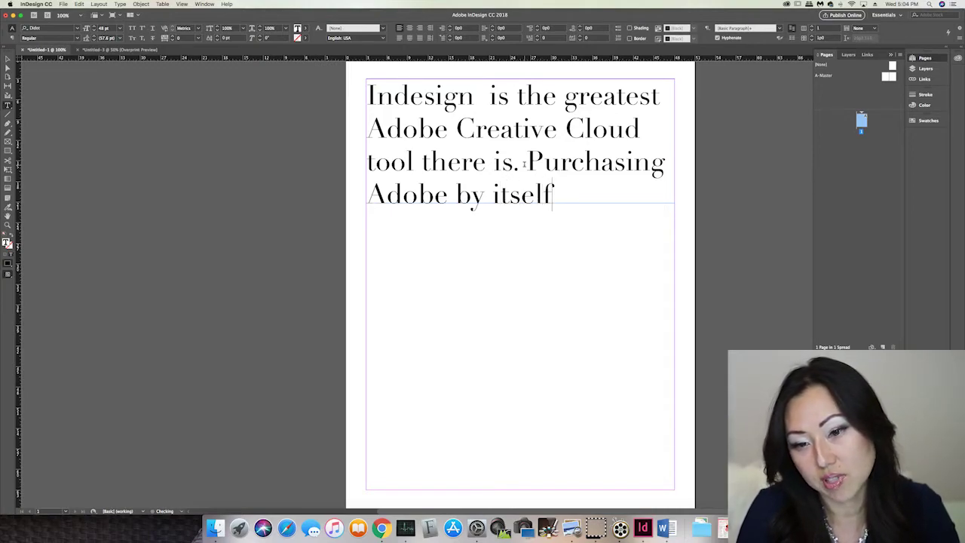
{"action": "type", "text": "lkjsdf"}
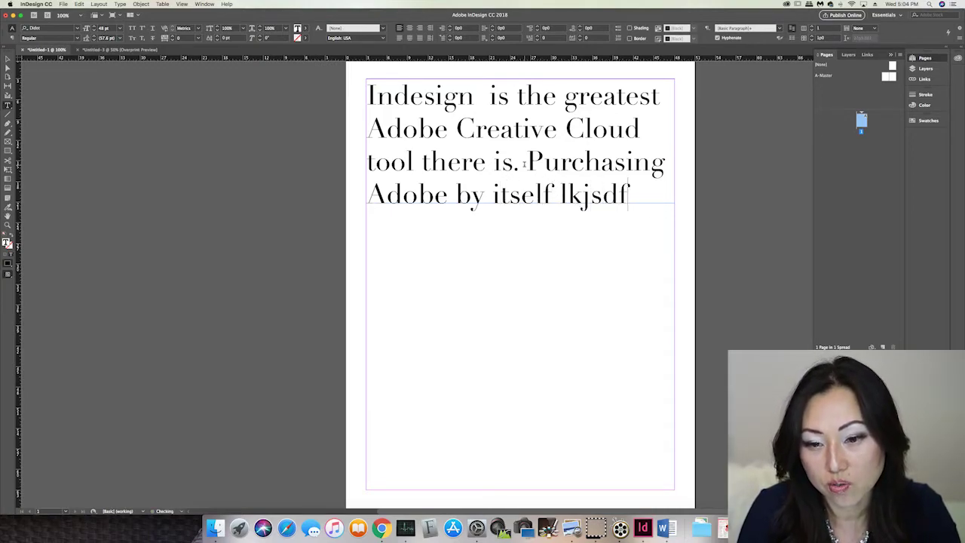
{"action": "type", "text": "lksdsdlfkjasdk  sk"}
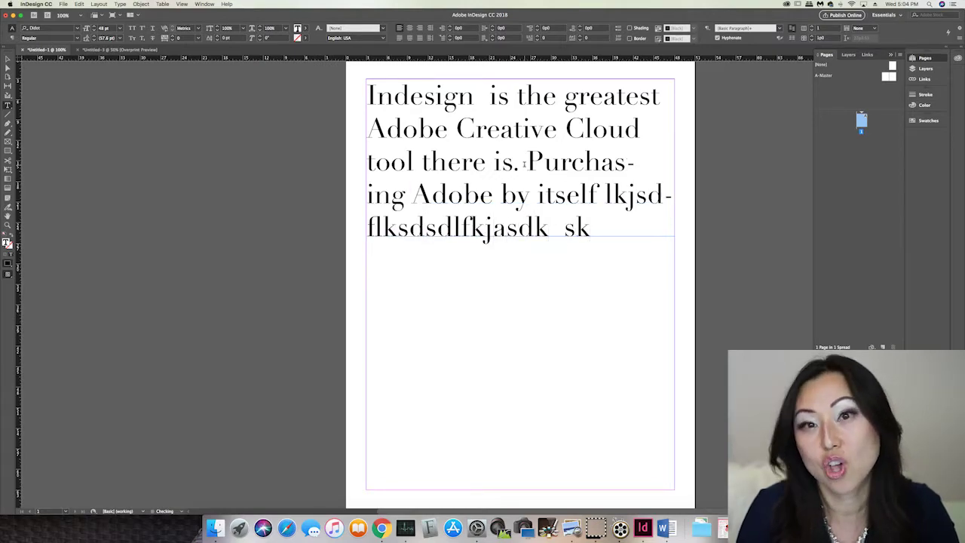
{"action": "type", "text": "dkfjskslaslskdjd"}
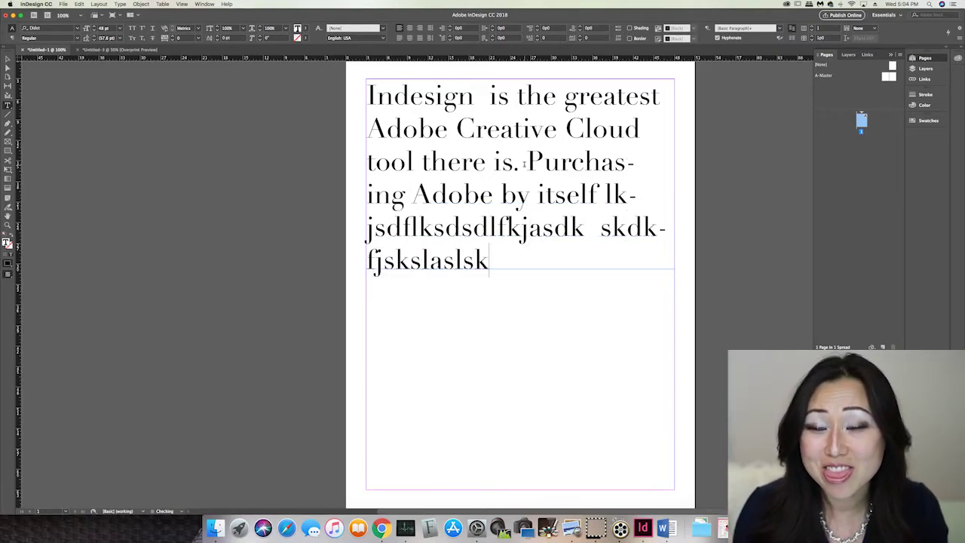